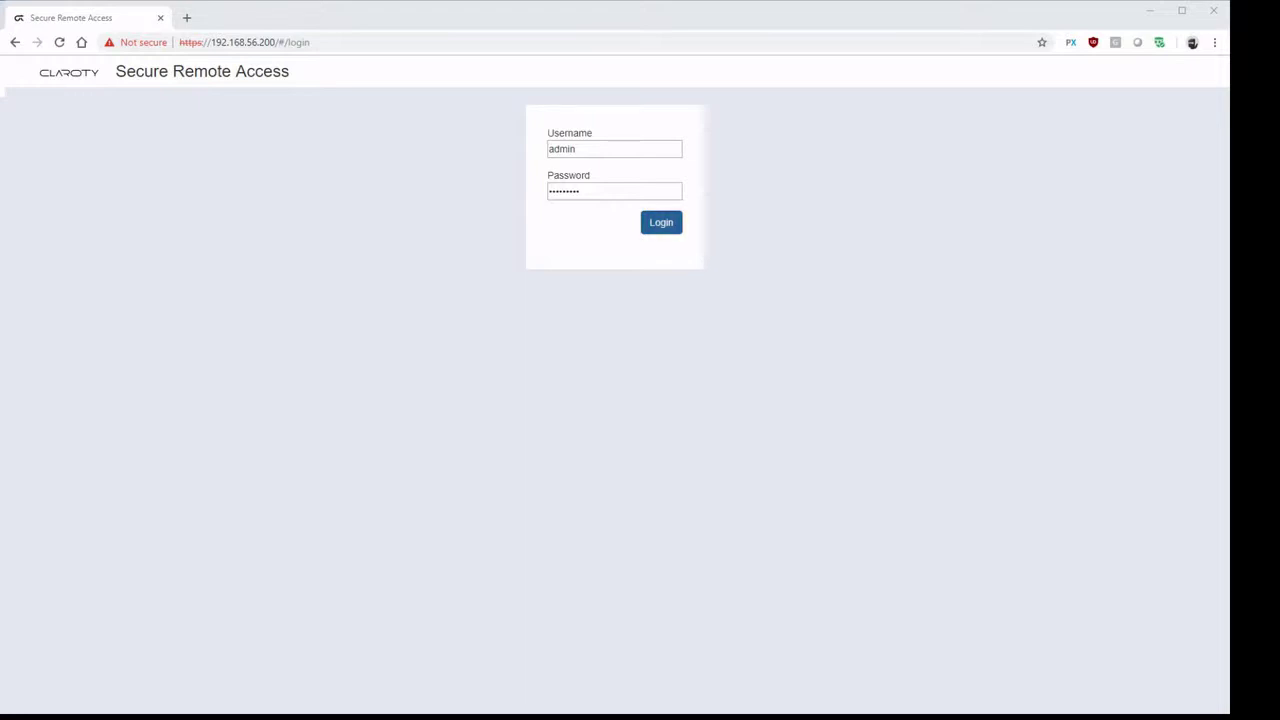
Log in to the admin console and land on the Sessions list of nine ended sessions.
click(646, 228)
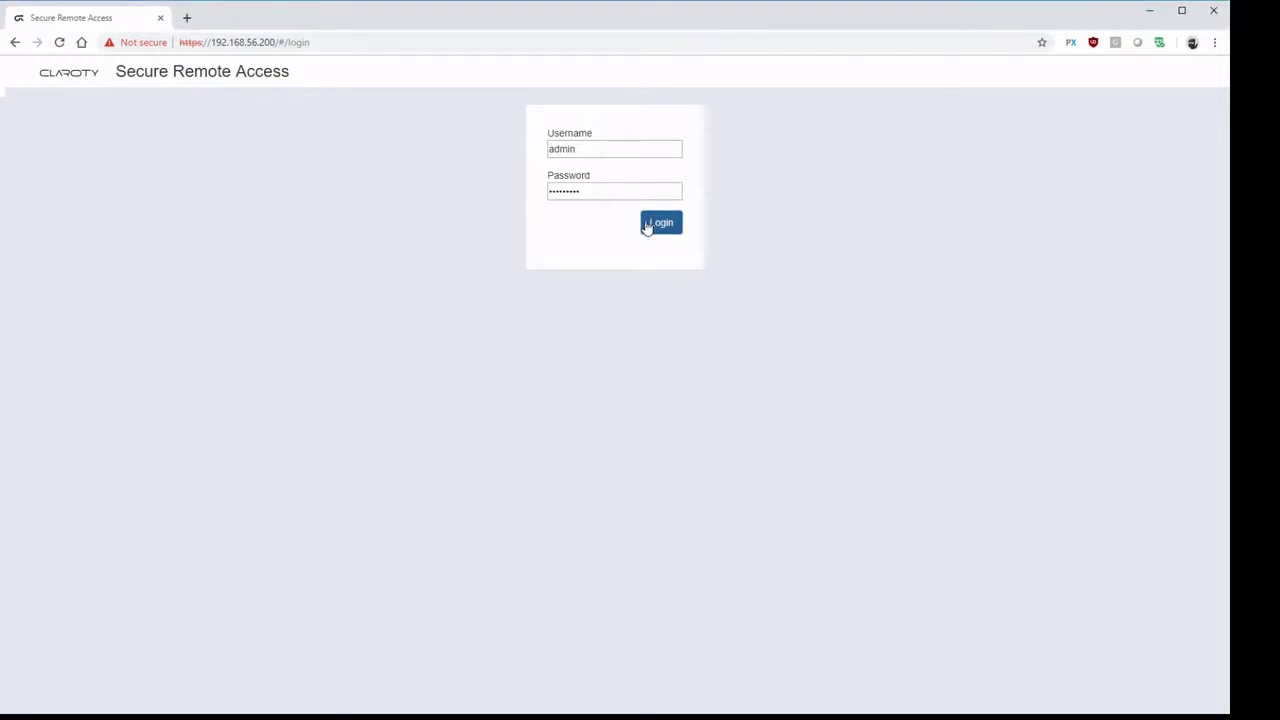
click(646, 228)
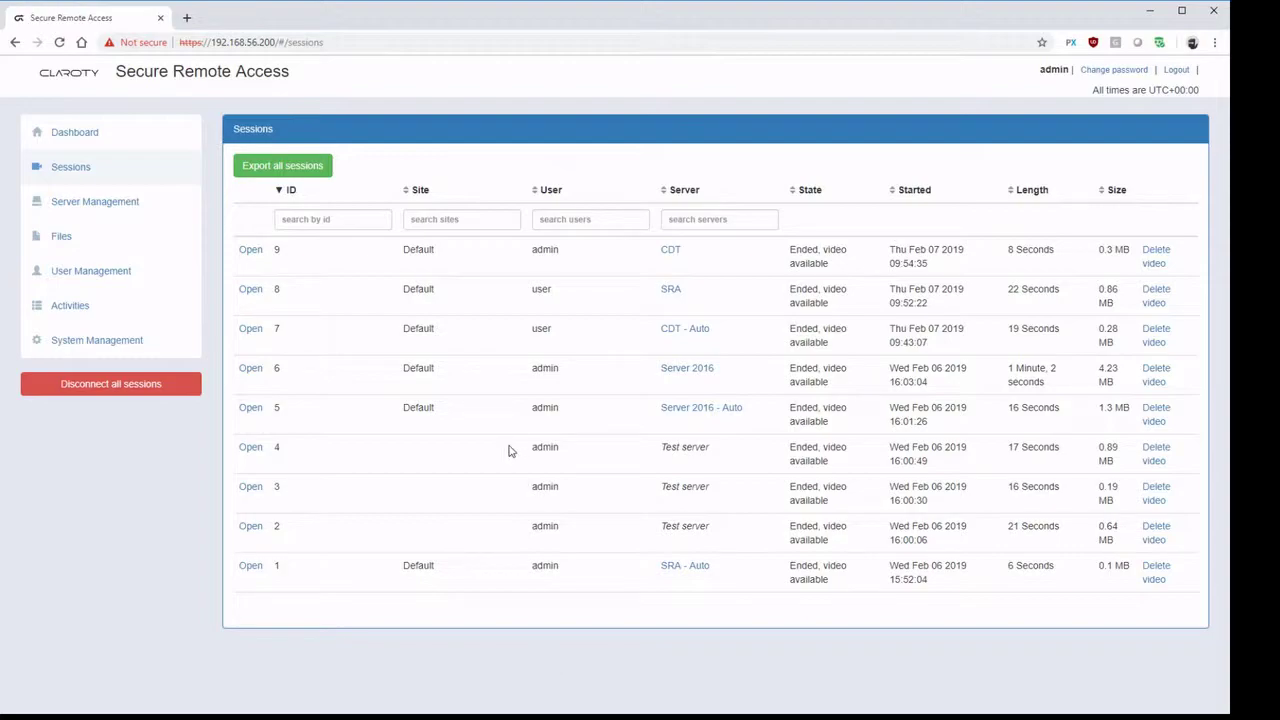
Play the recorded video of session 6 to Server 2016, then switch to Server Management.
click(251, 369)
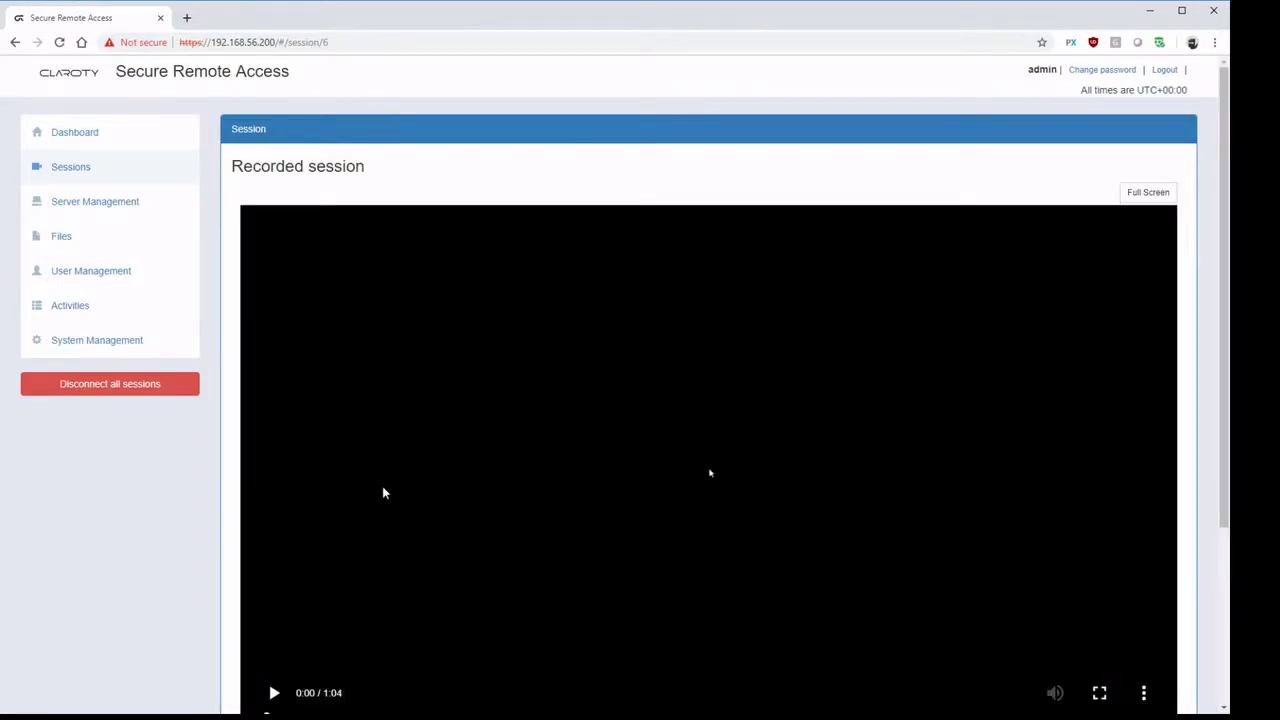
scroll(383, 491, down, 3)
click(273, 556)
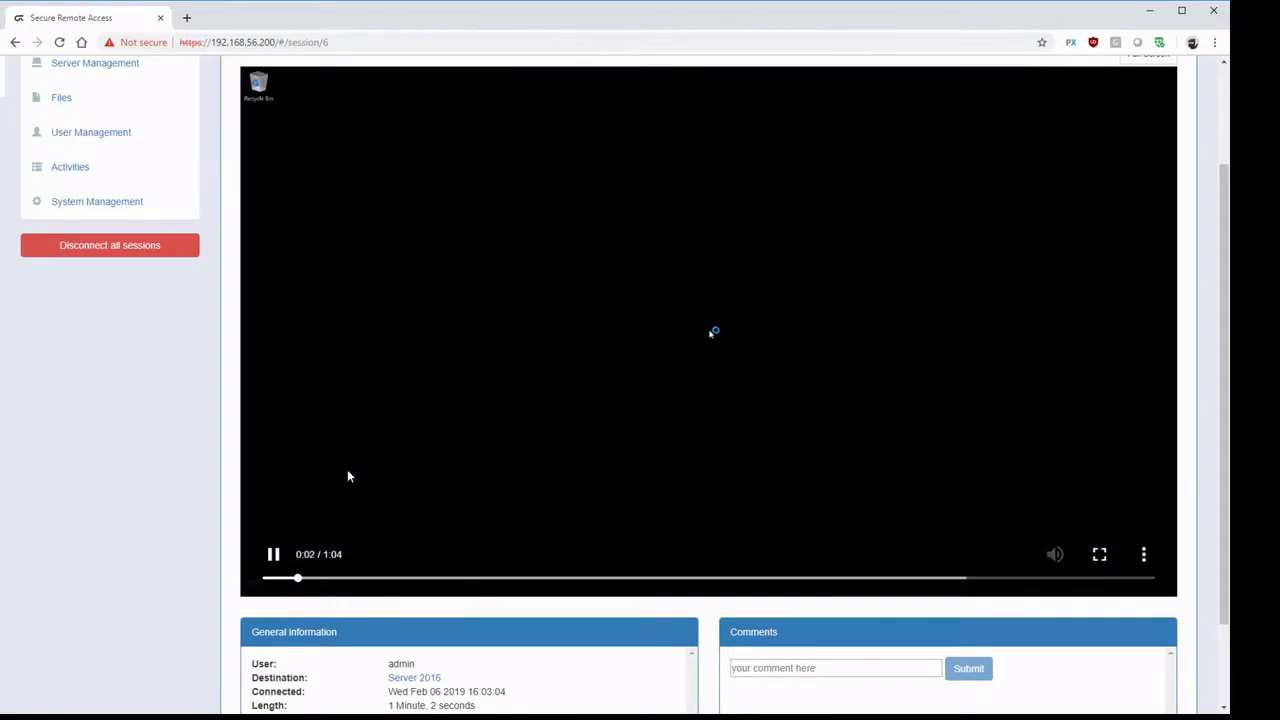
scroll(348, 478, up, 2)
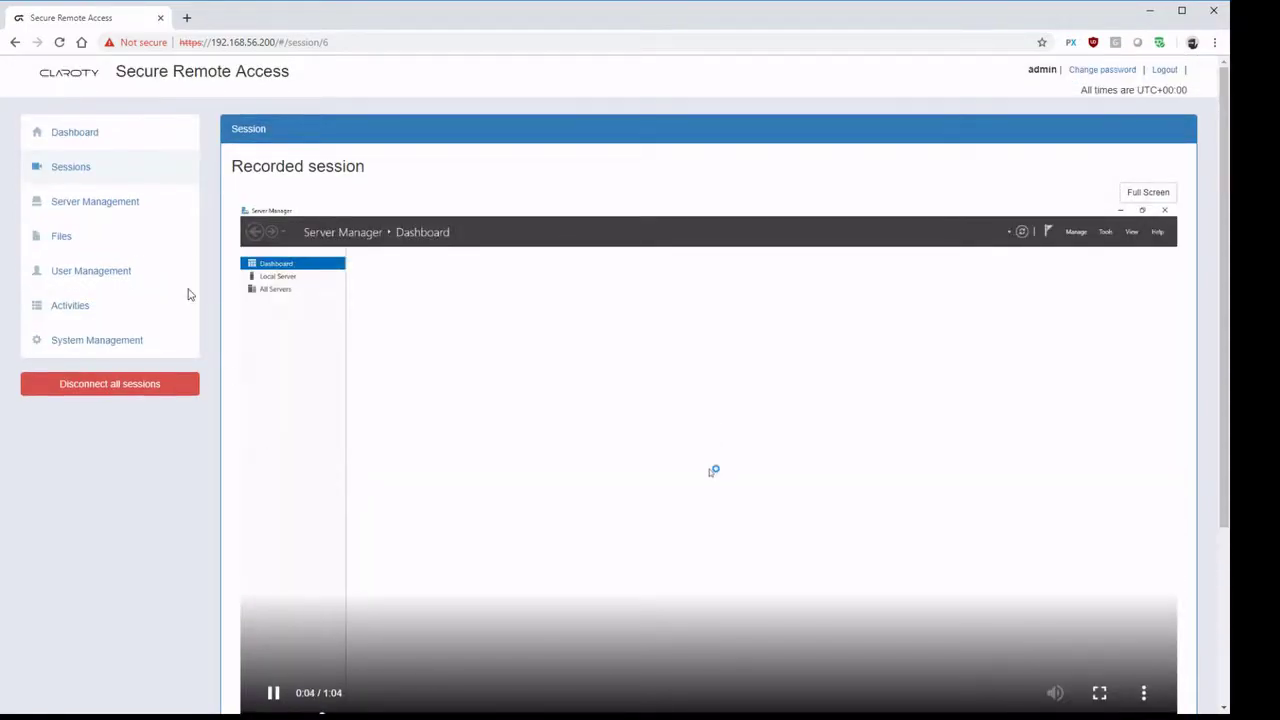
click(104, 203)
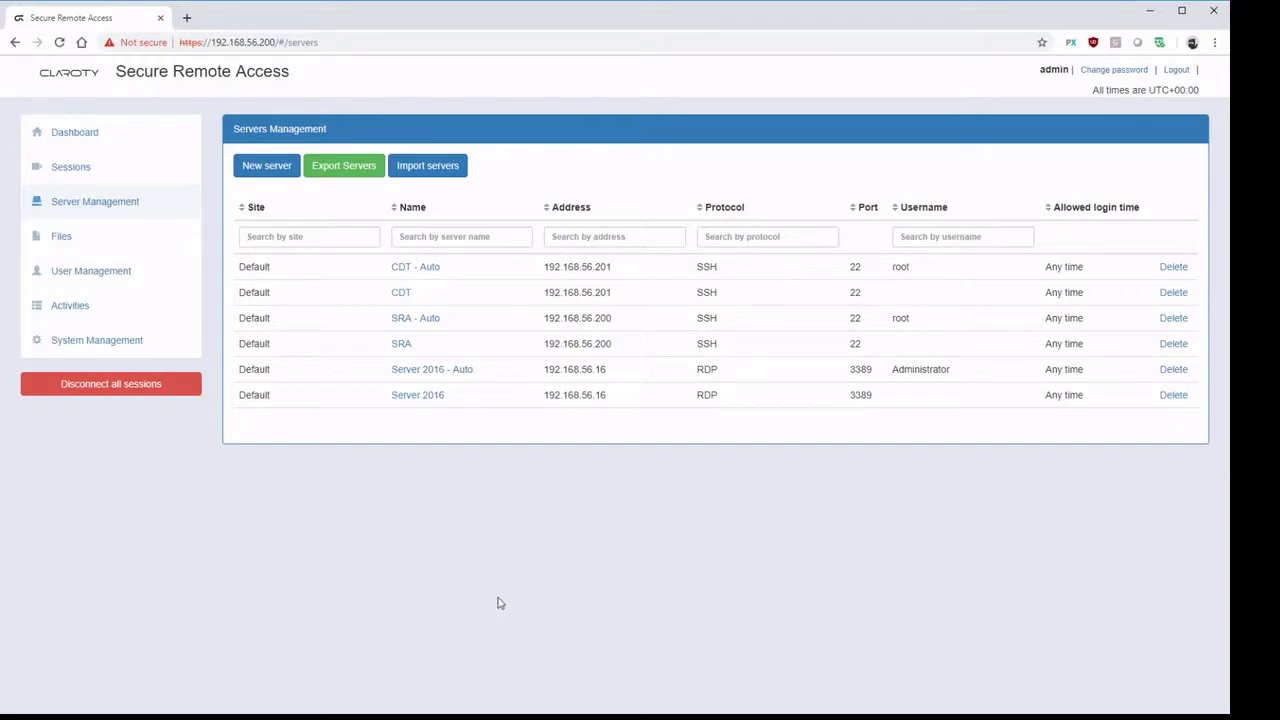
click(267, 172)
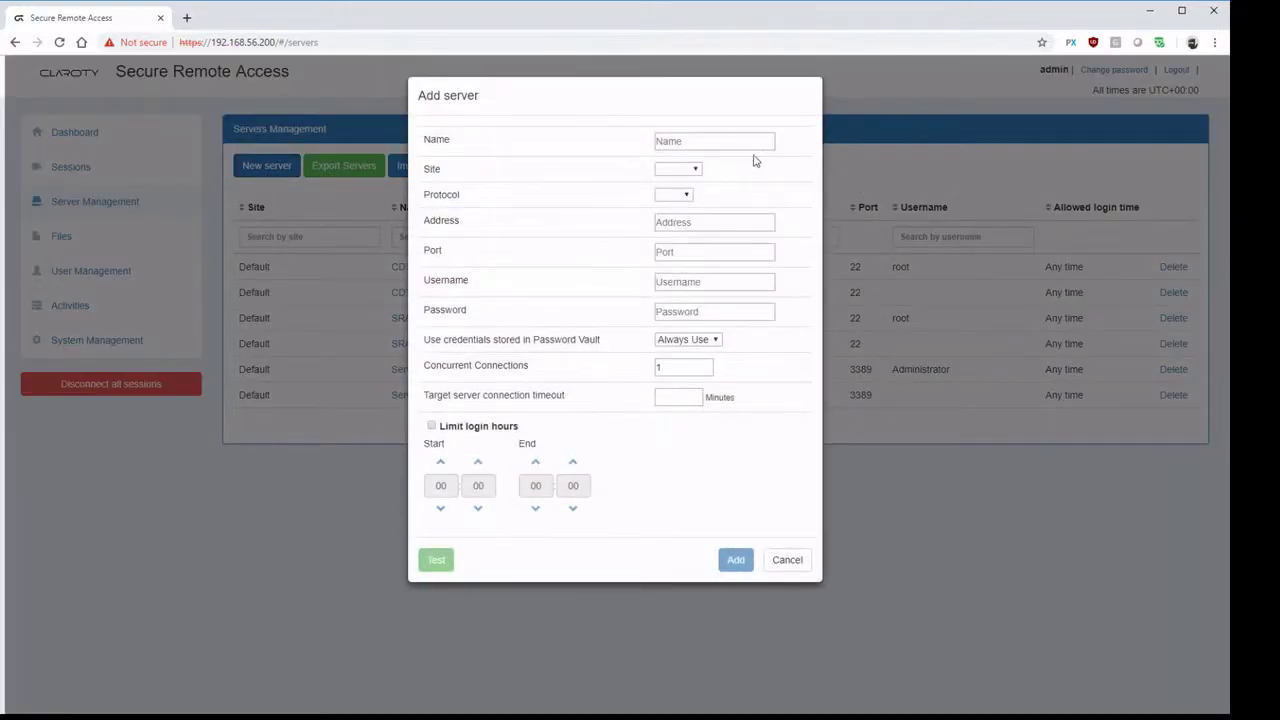
click(690, 198)
click(562, 305)
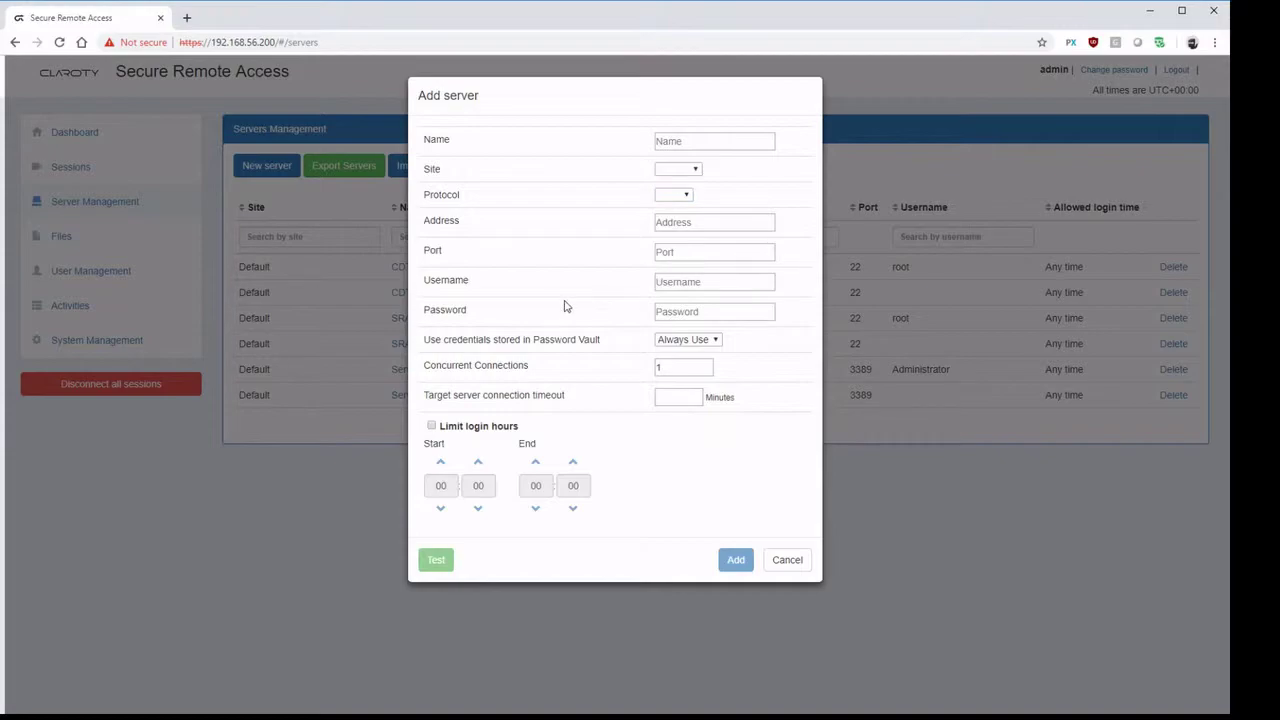
click(806, 567)
On the Files page, preview the Upload New File form with Advanced options on, then cancel it.
click(64, 238)
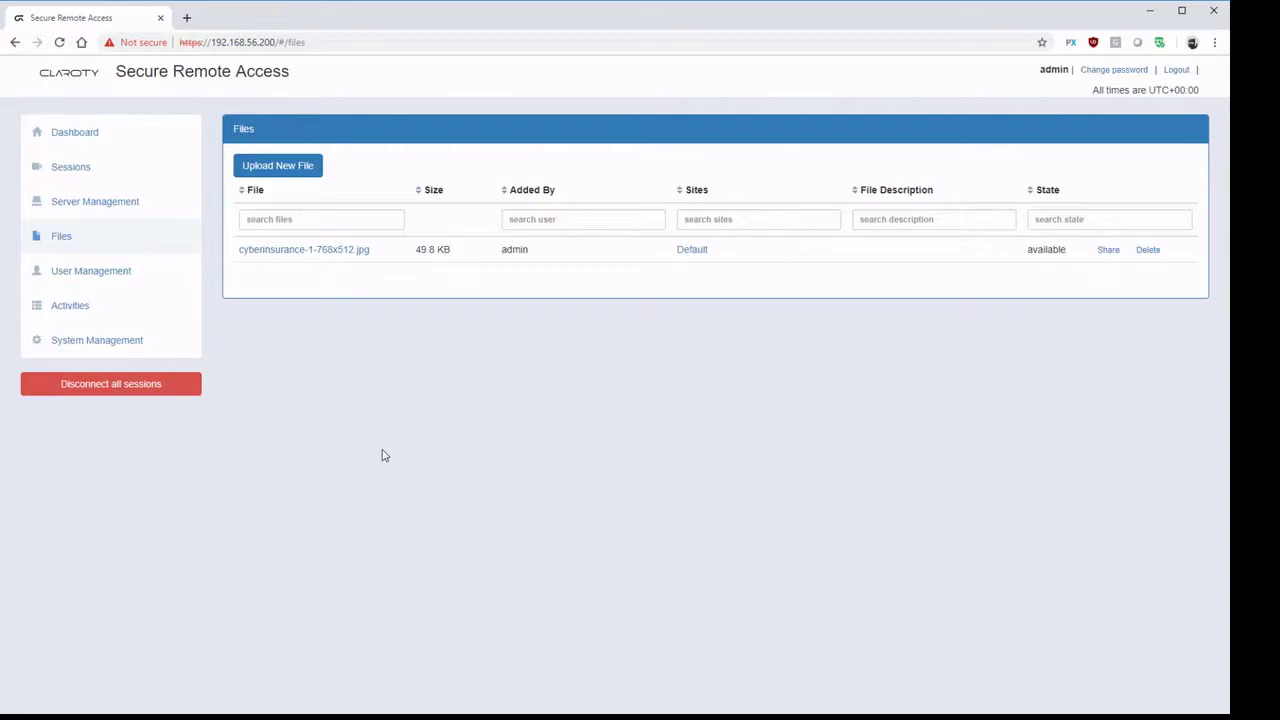
click(297, 171)
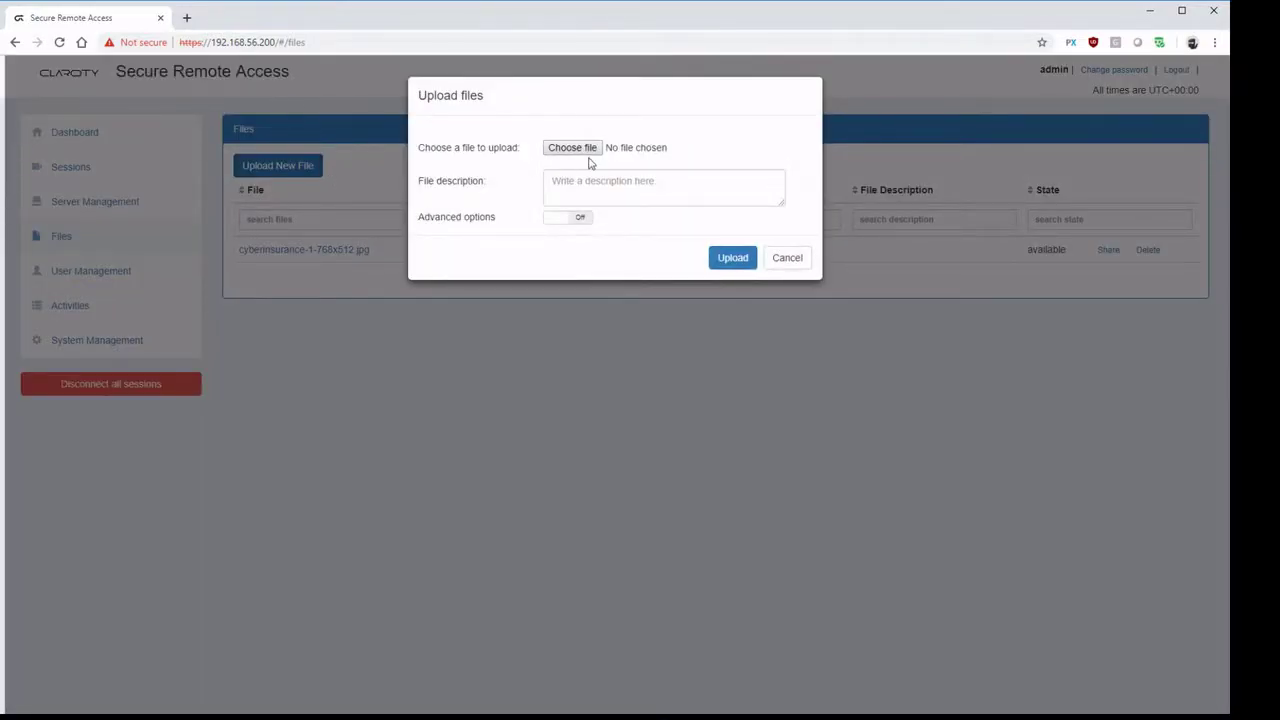
click(579, 221)
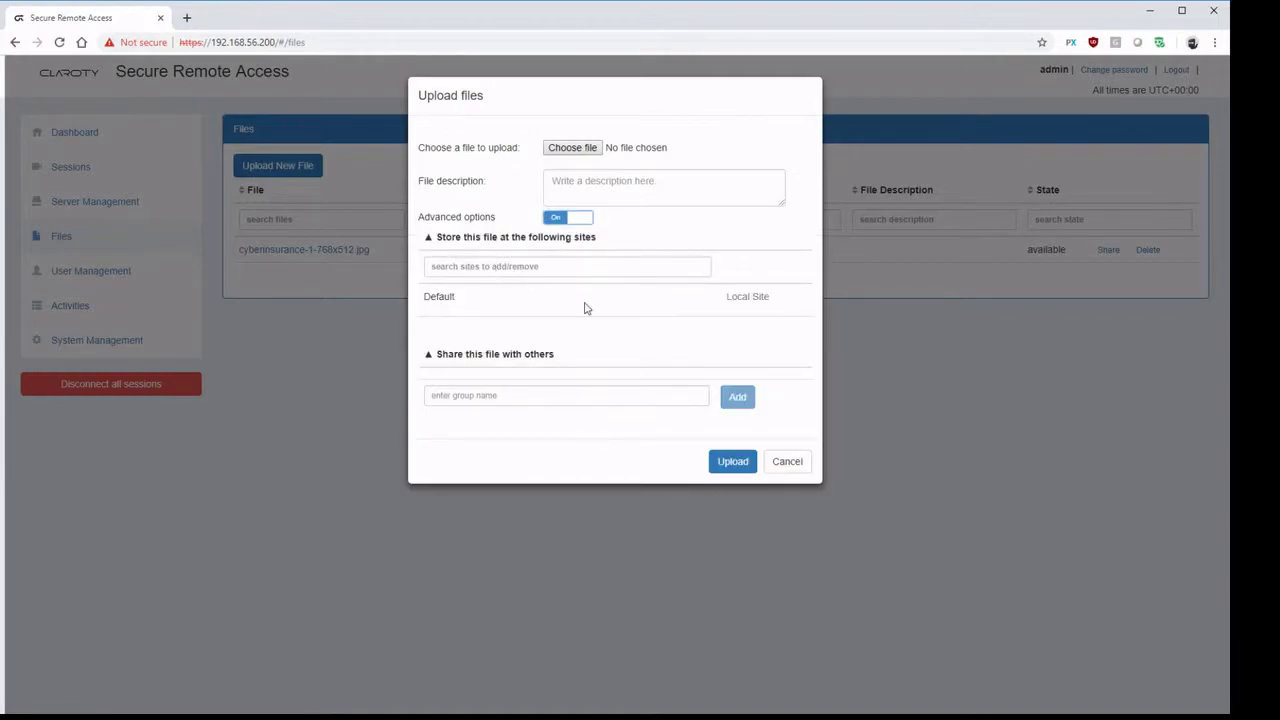
click(787, 466)
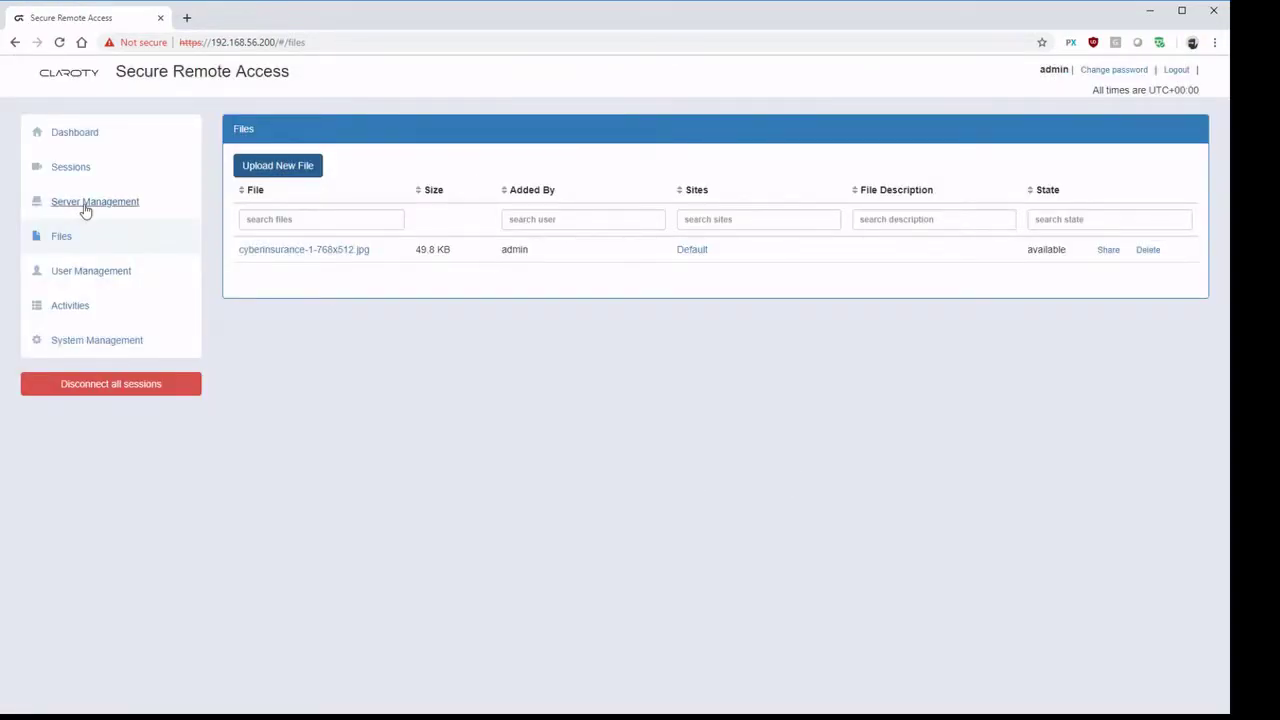
In User Management, try the New user form's SFTP and time-limited access toggles, leaving both off.
click(93, 273)
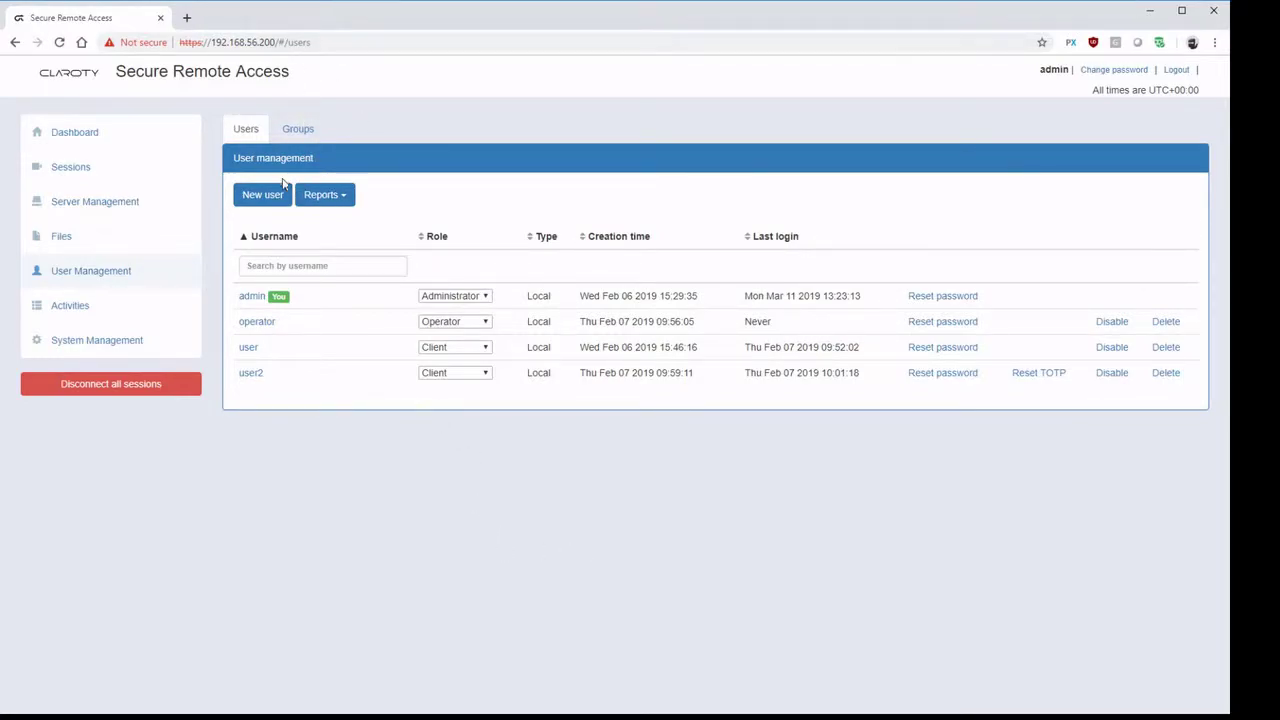
click(268, 206)
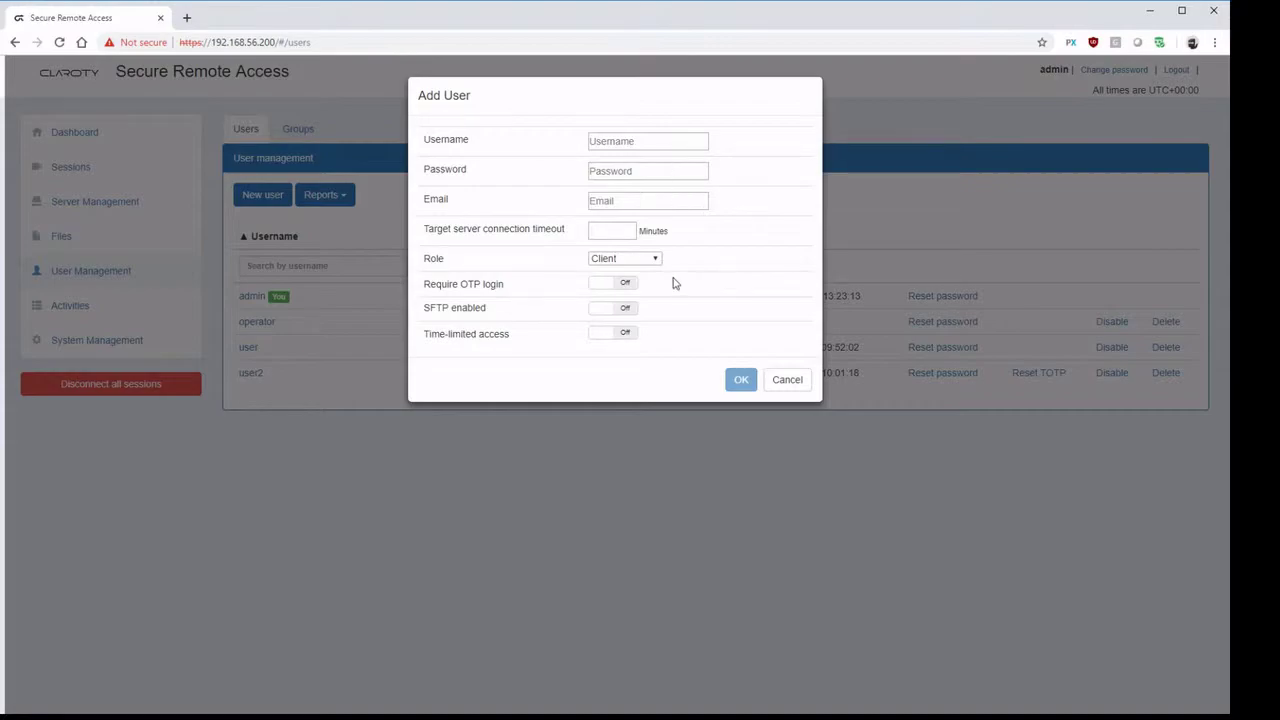
click(622, 314)
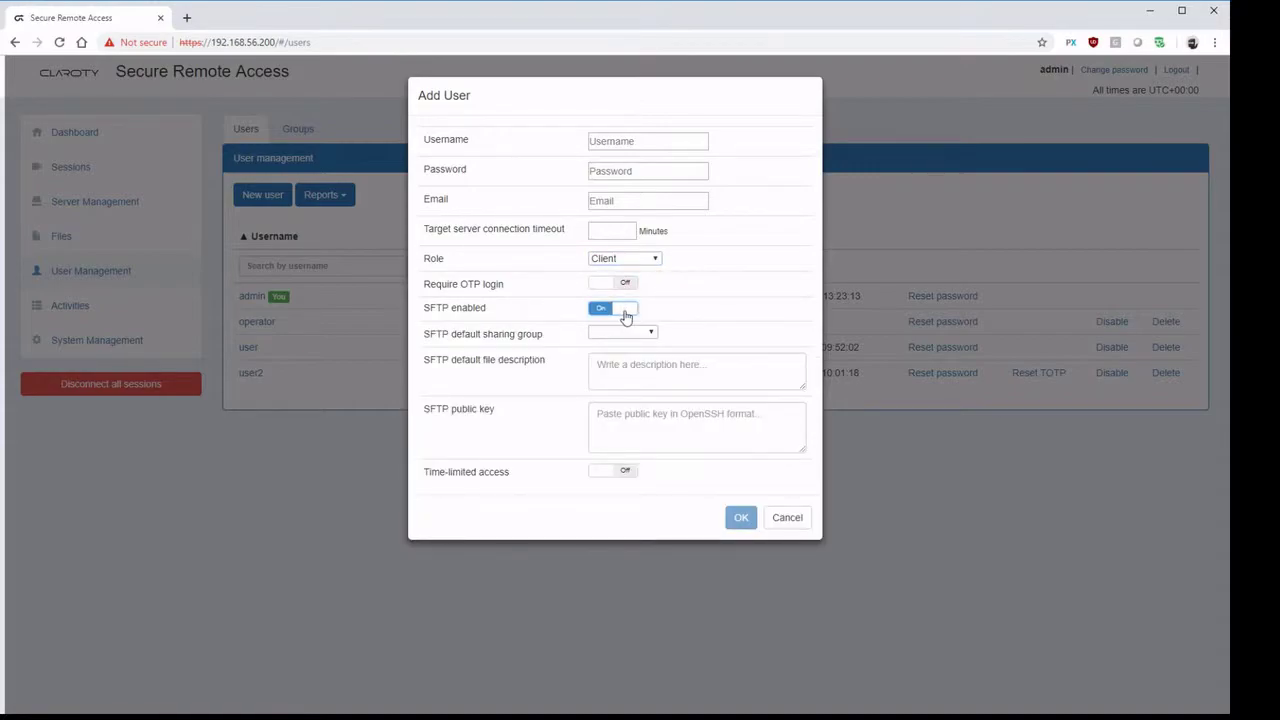
click(625, 316)
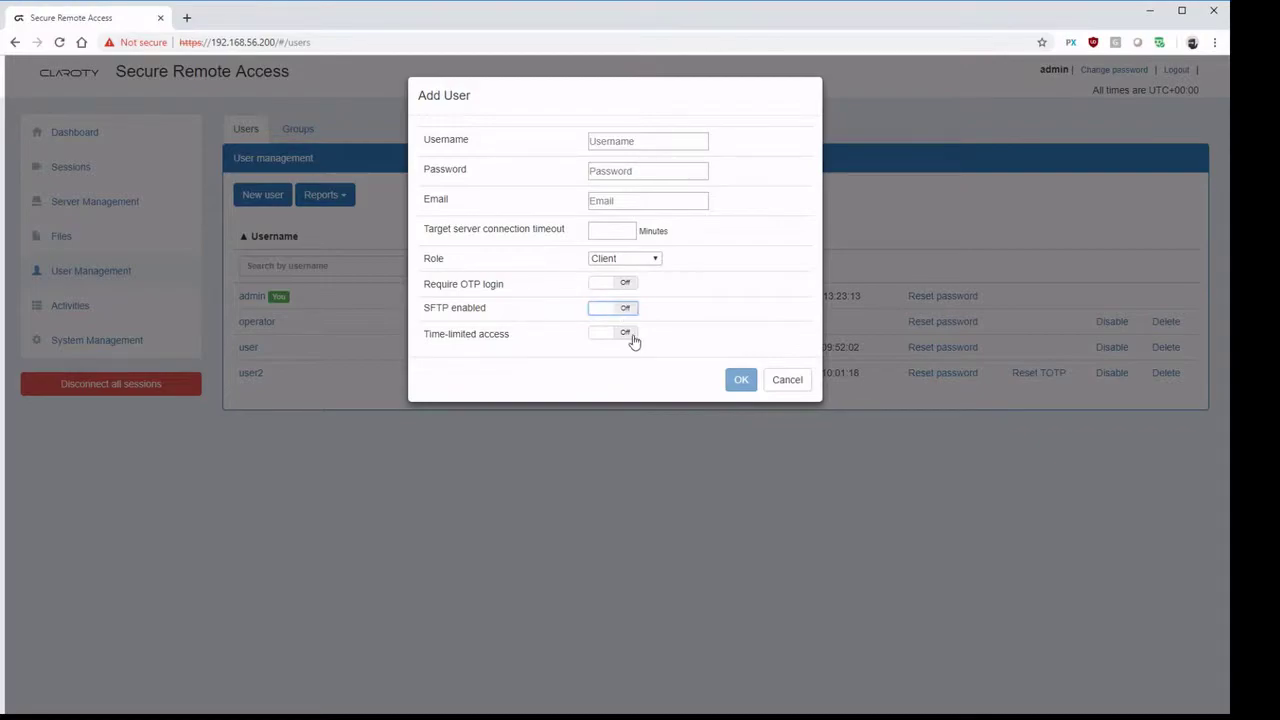
click(620, 336)
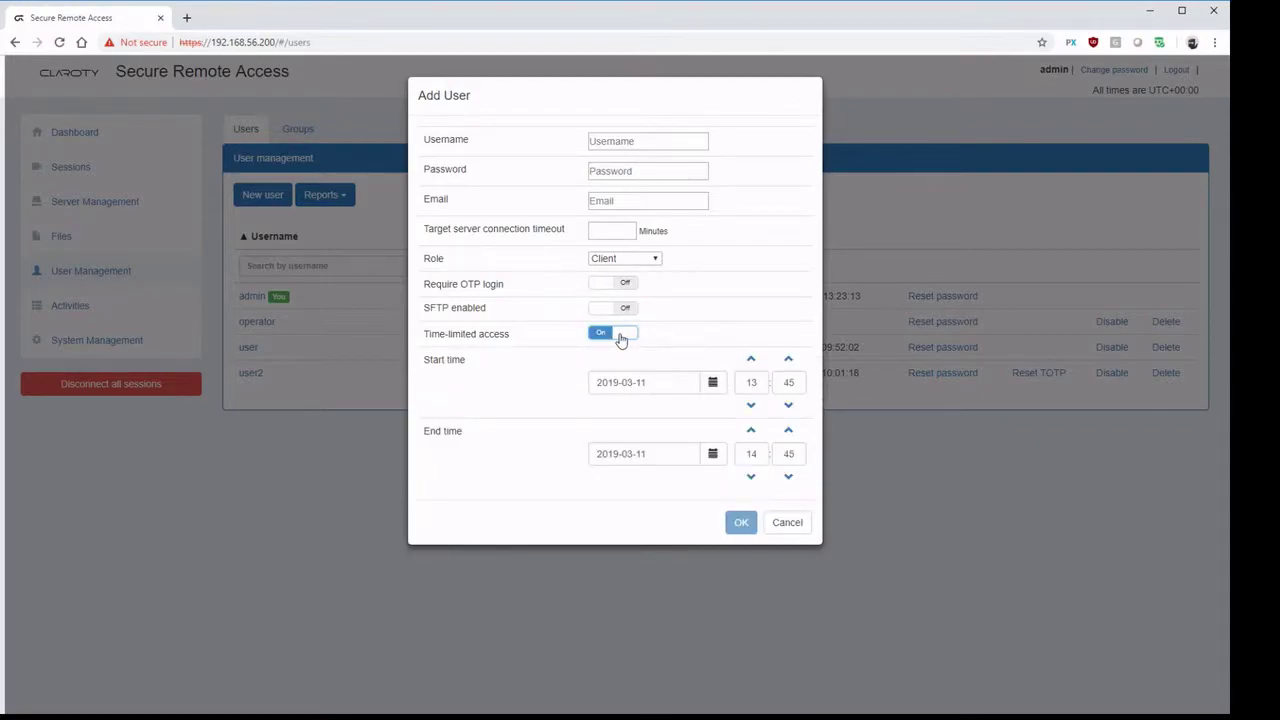
click(620, 338)
Cancel the new user, switch to the Groups tab, and open then cancel the Add Group dialog.
click(784, 381)
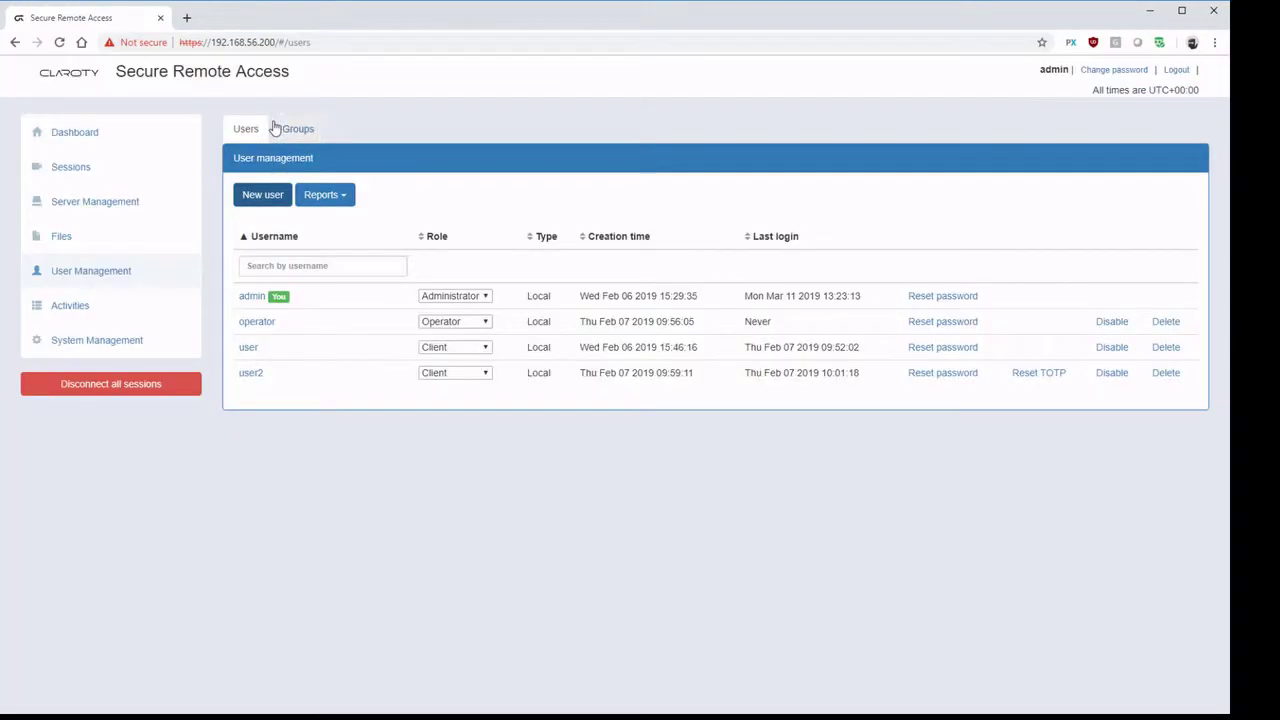
click(295, 130)
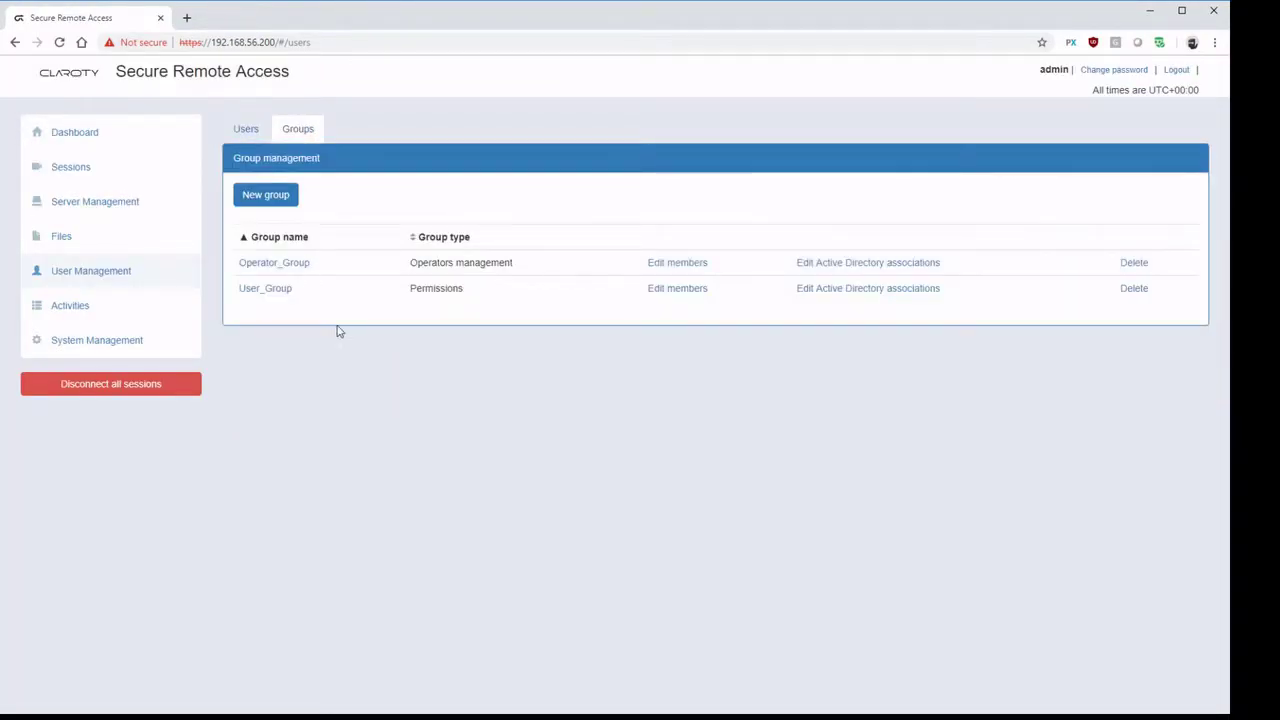
click(281, 195)
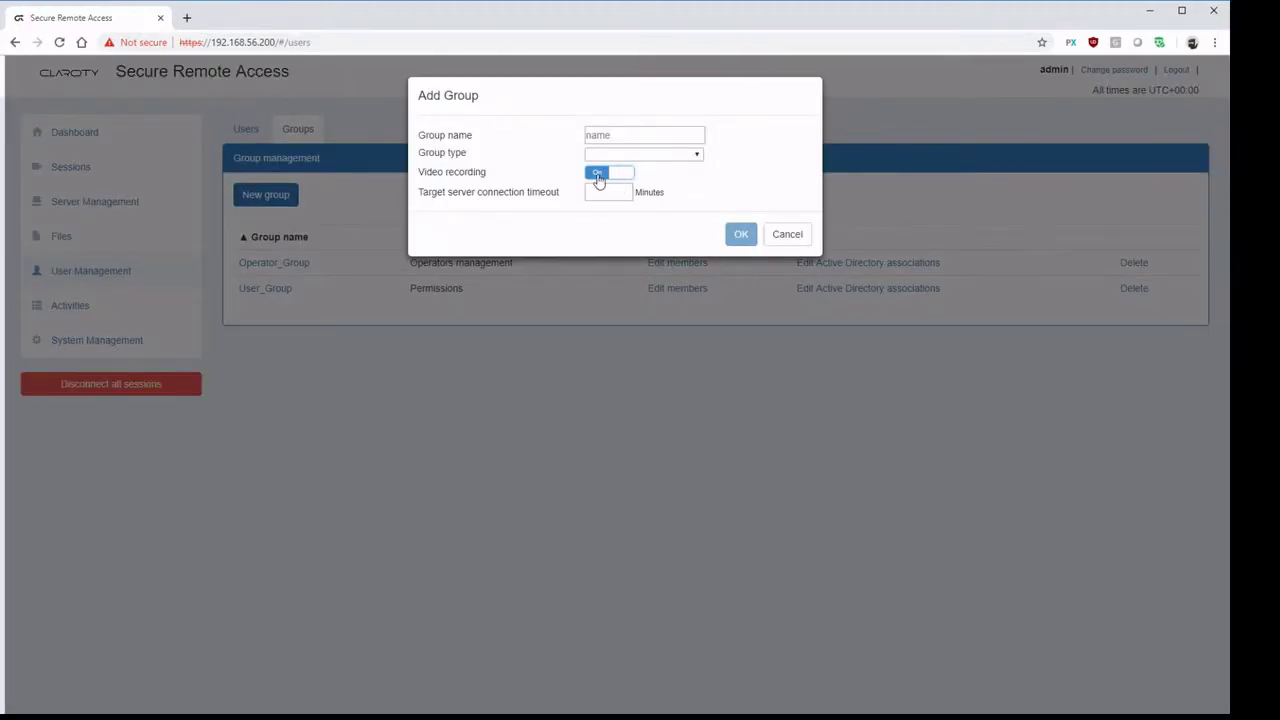
click(788, 238)
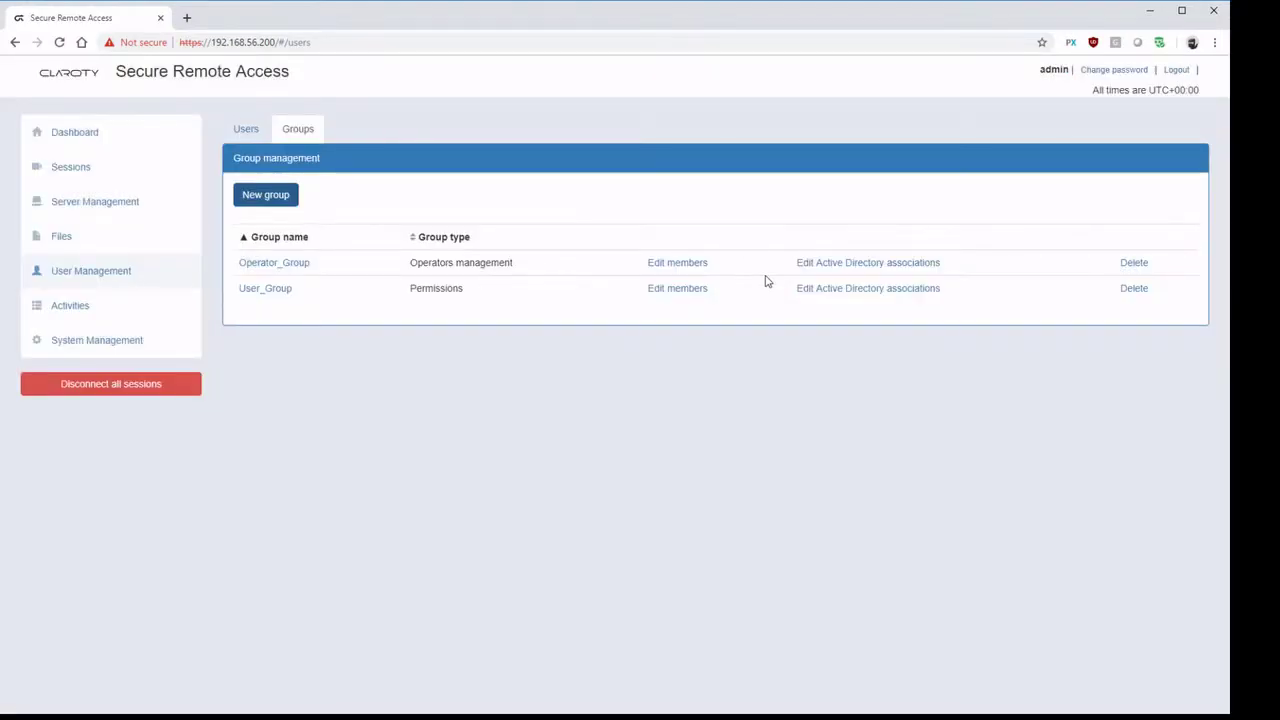
Open the Activities log showing admin login and logout events 125–134.
click(70, 306)
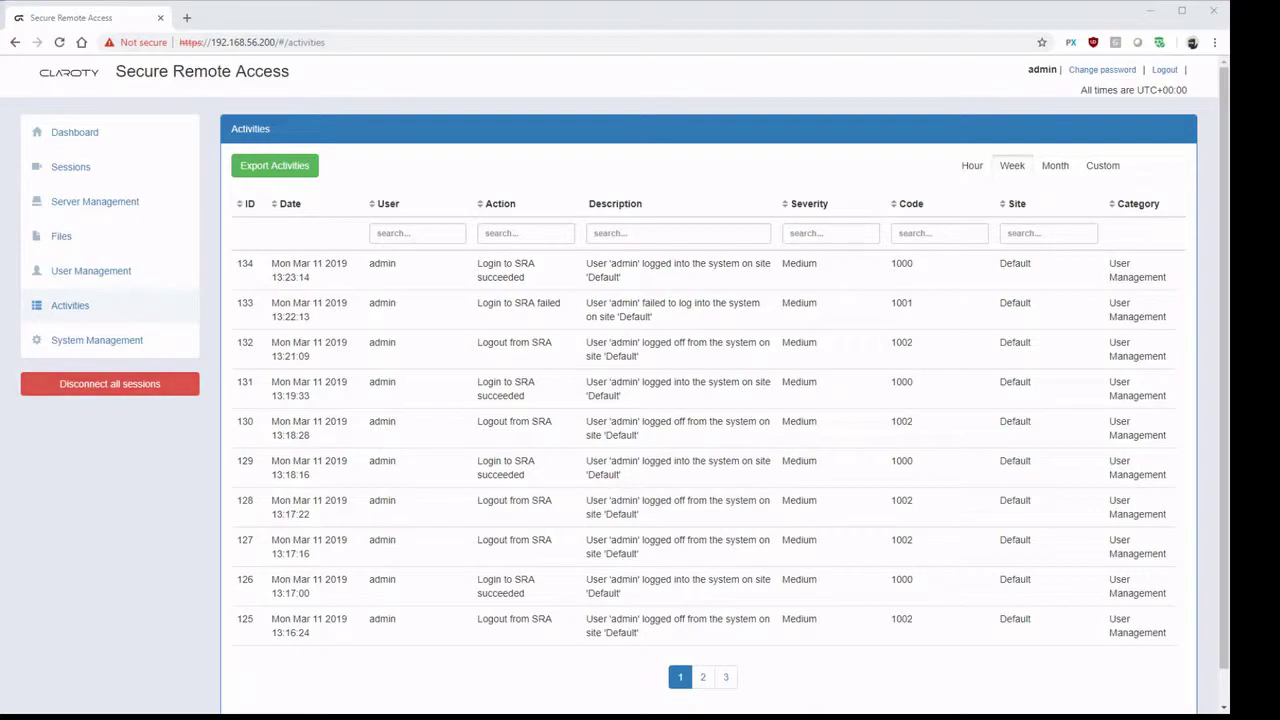
Step through System Management's Security and Syslog tabs to Sessions: 360-minute timeout, 90-day retention.
click(97, 341)
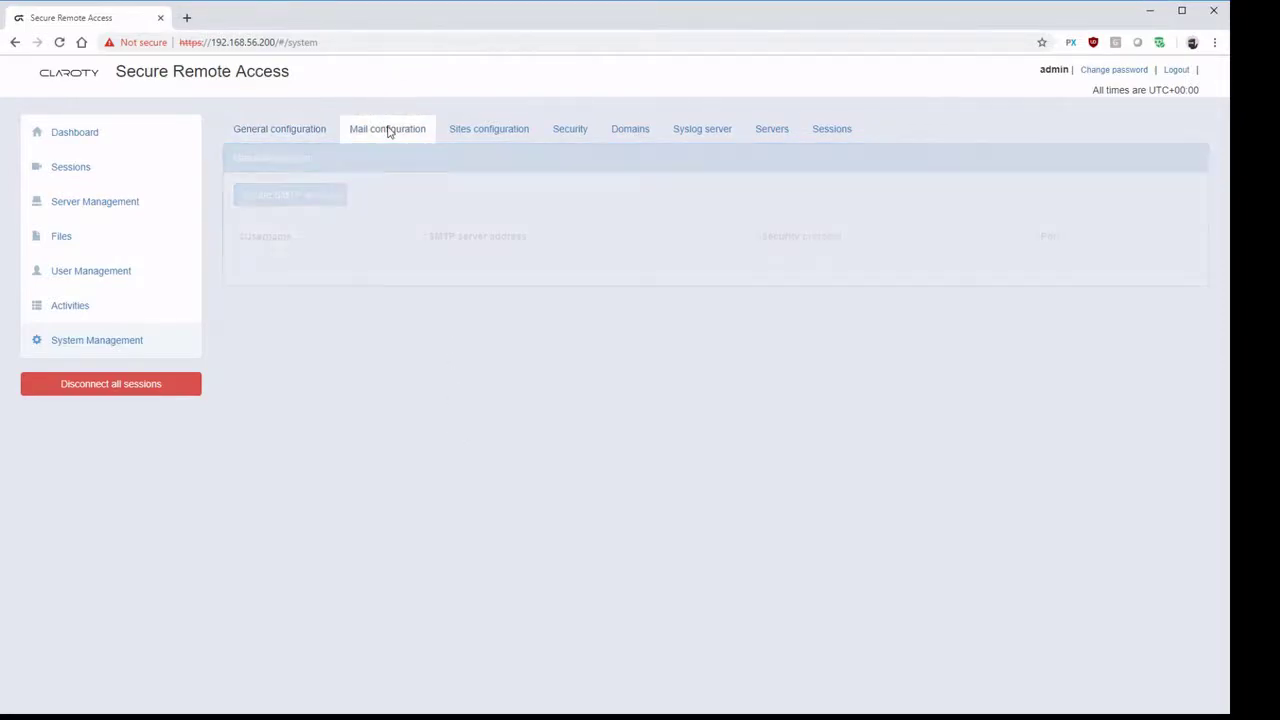
click(574, 134)
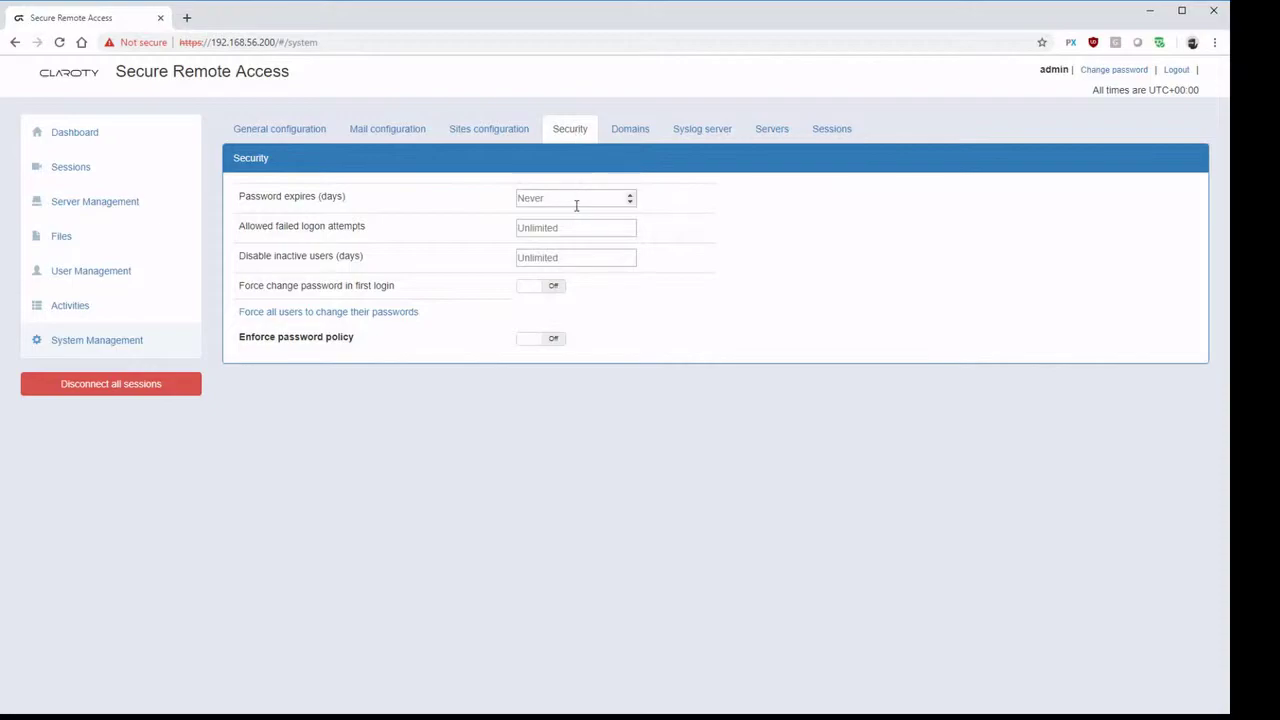
click(695, 134)
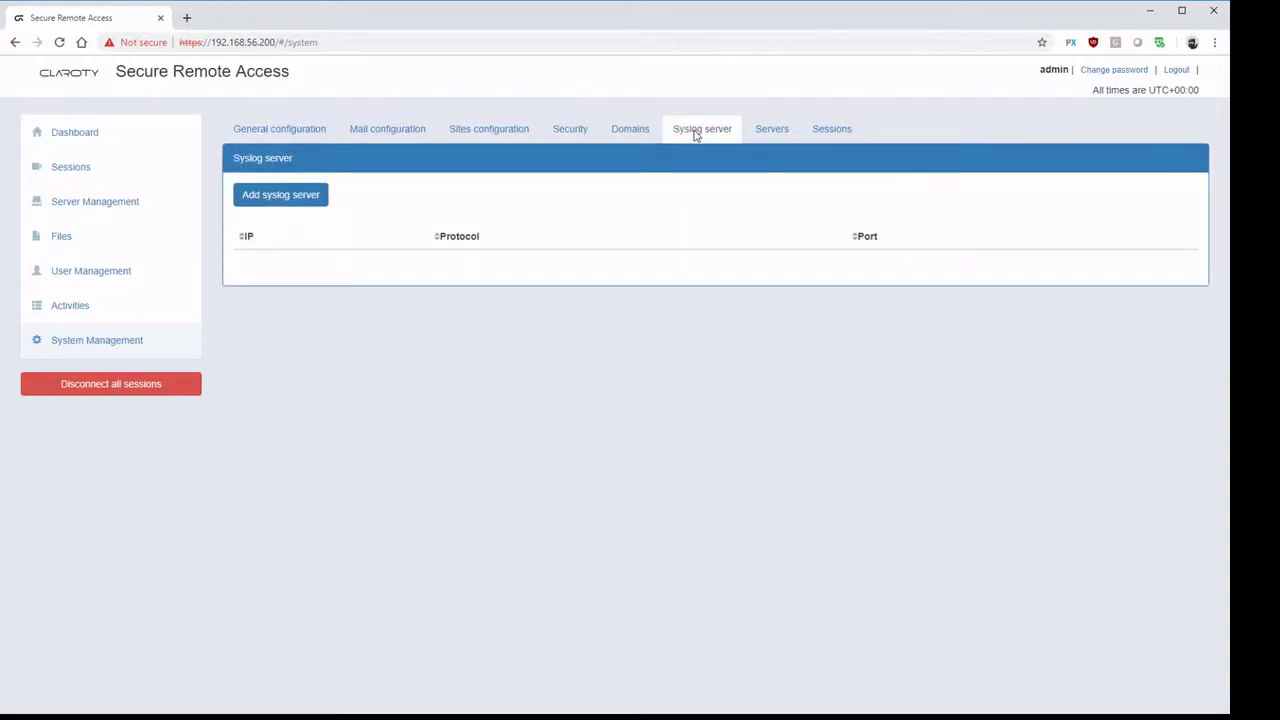
click(833, 133)
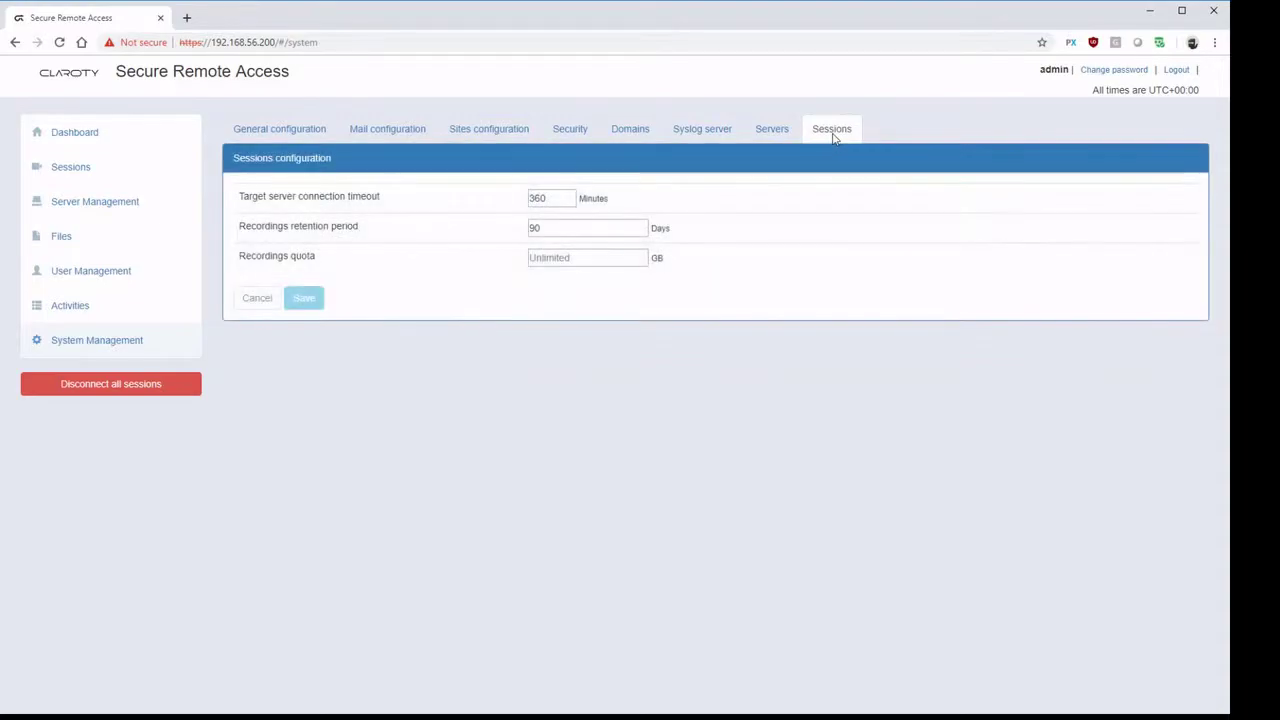